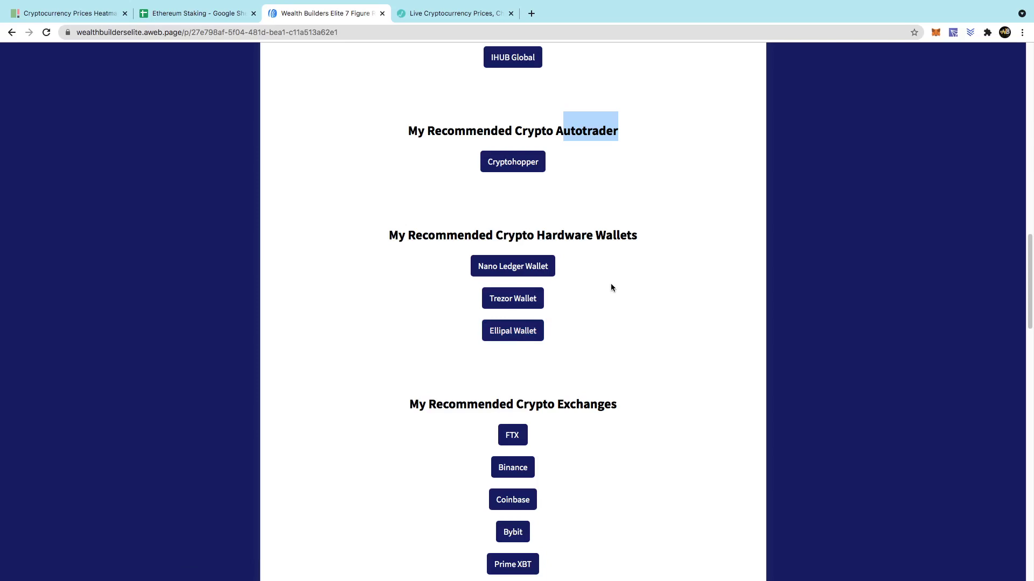
Browse the Wealth Builders Elite 7 Figure Rolodex page, including its introduction video and recommended crypto services.
scroll(597, 304, "up", 8)
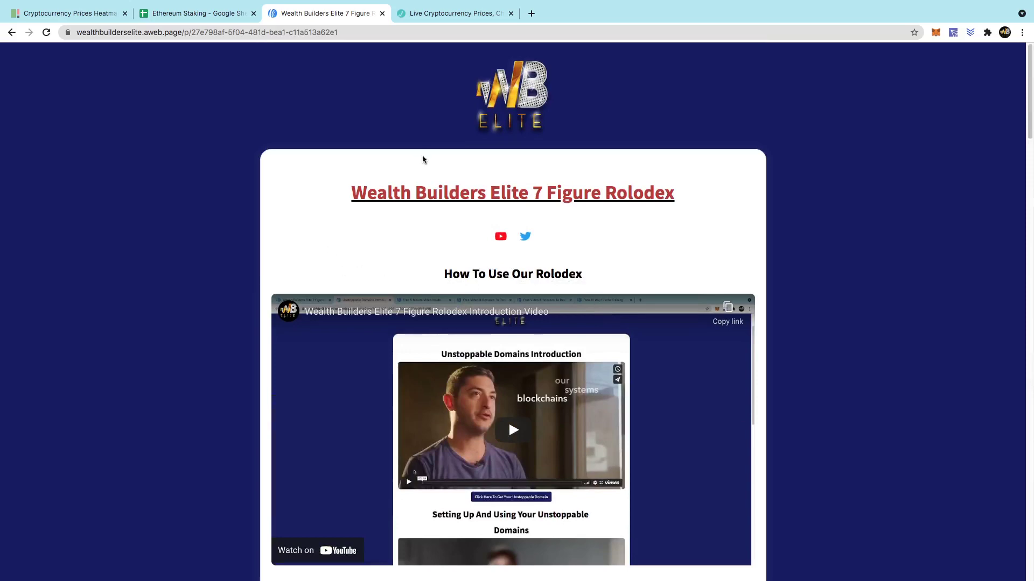
scroll(521, 208, "down", 20)
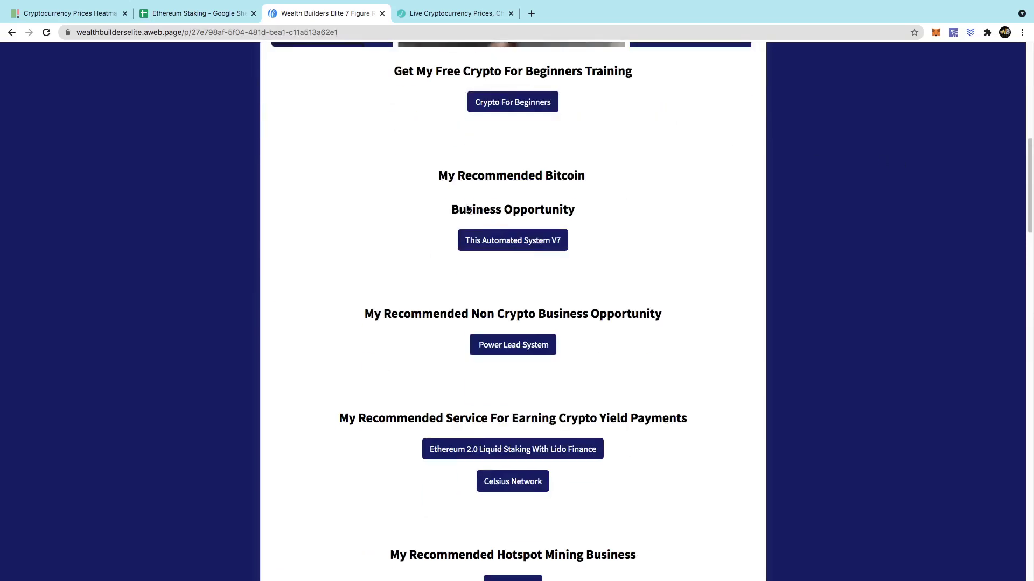
scroll(467, 208, "down", 10)
scroll(467, 211, "up", 20)
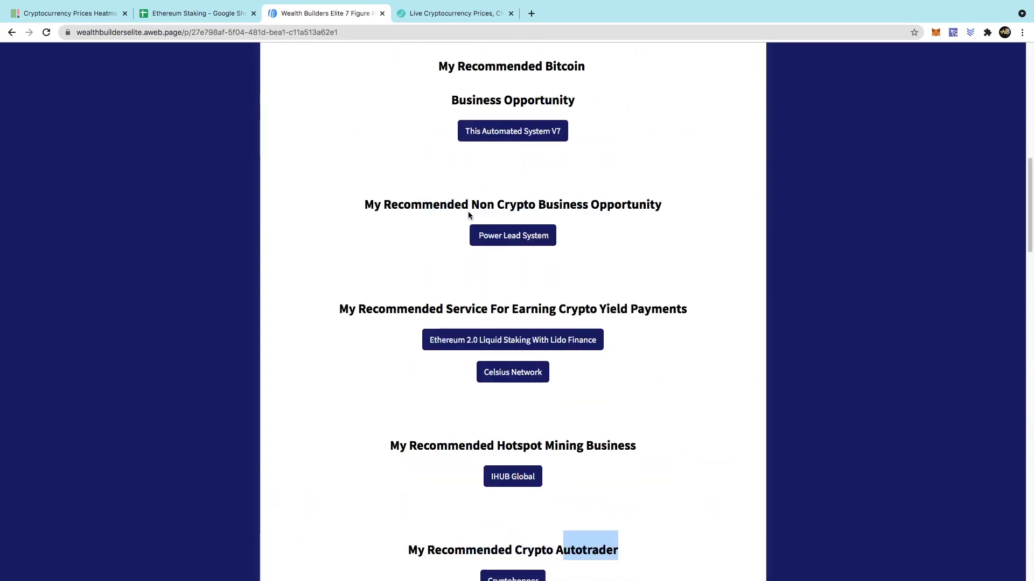
scroll(514, 341, "down", 13)
scroll(513, 341, "up", 6)
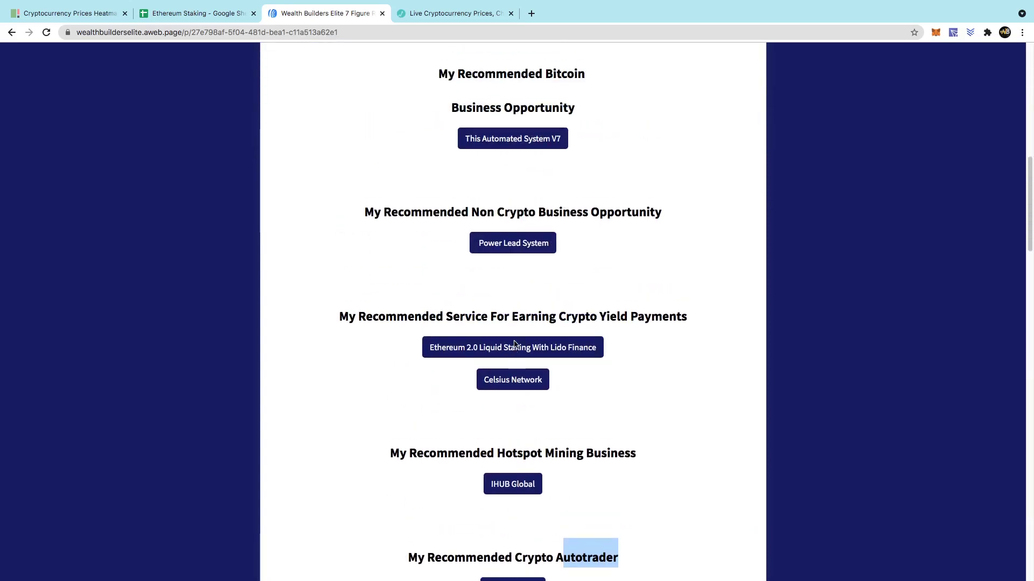
scroll(770, 258, "up", 7)
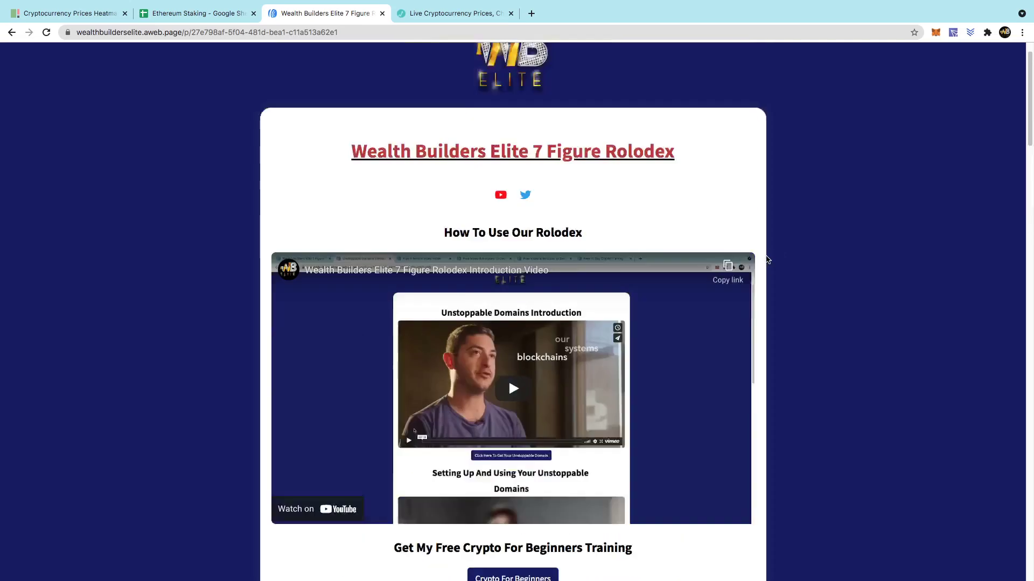
scroll(767, 260, "down", 3)
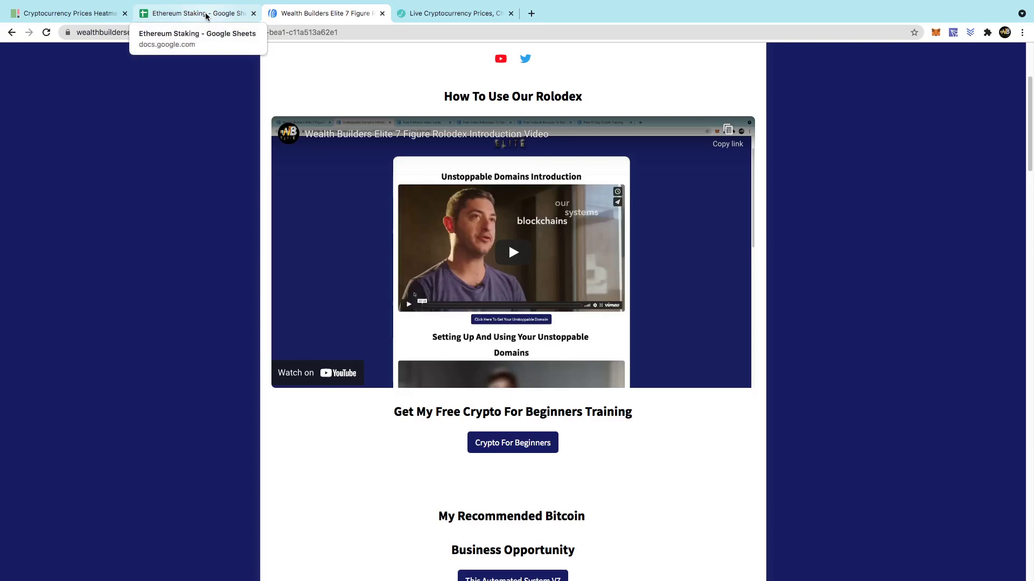
Compare the current Bitcoin price on COIN360 with the BTC price used in the Ethereum Staking sheet.
left_click(67, 13)
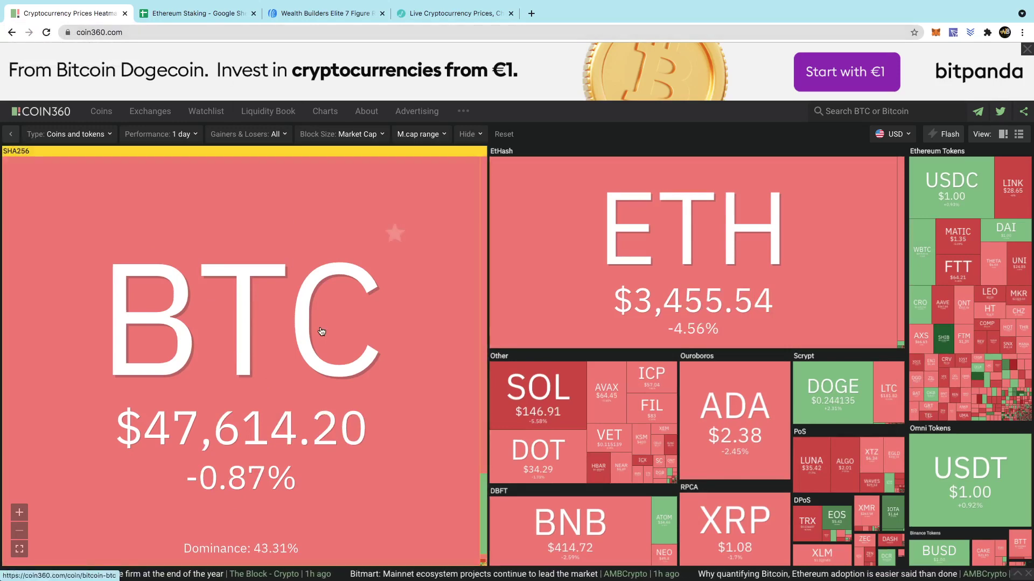
mouse_move(213, 4)
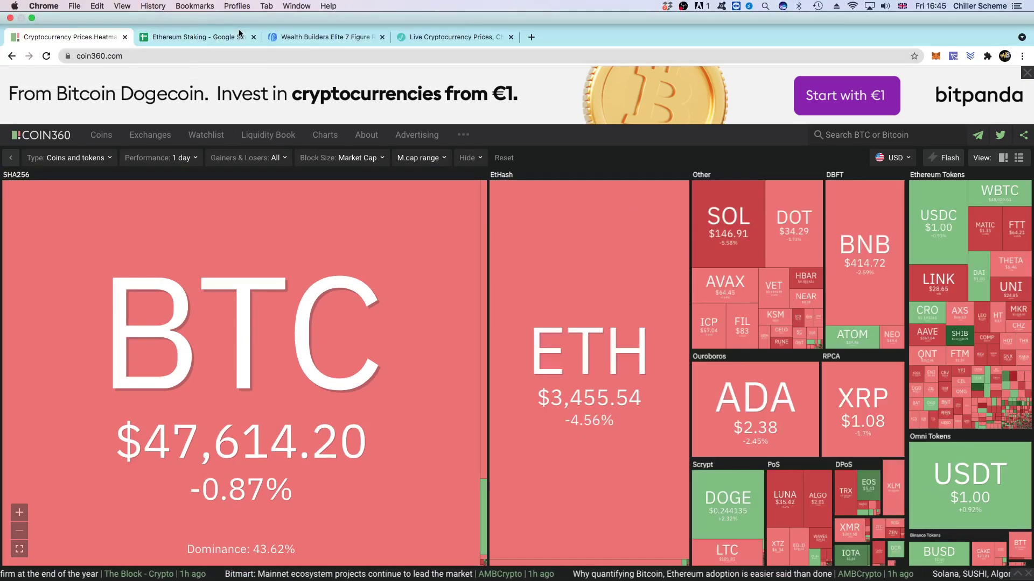
left_click(239, 34)
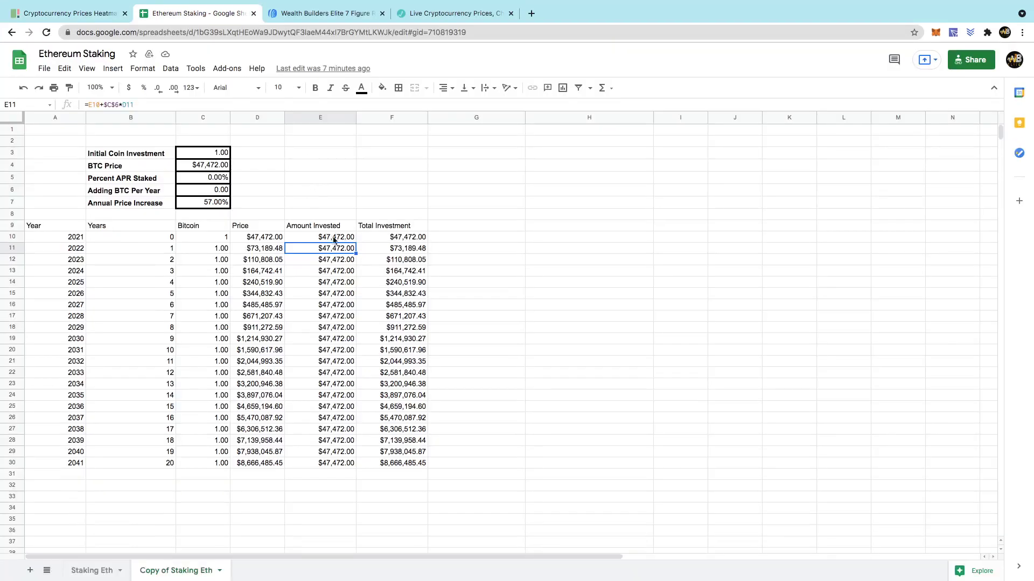
left_click(59, 13)
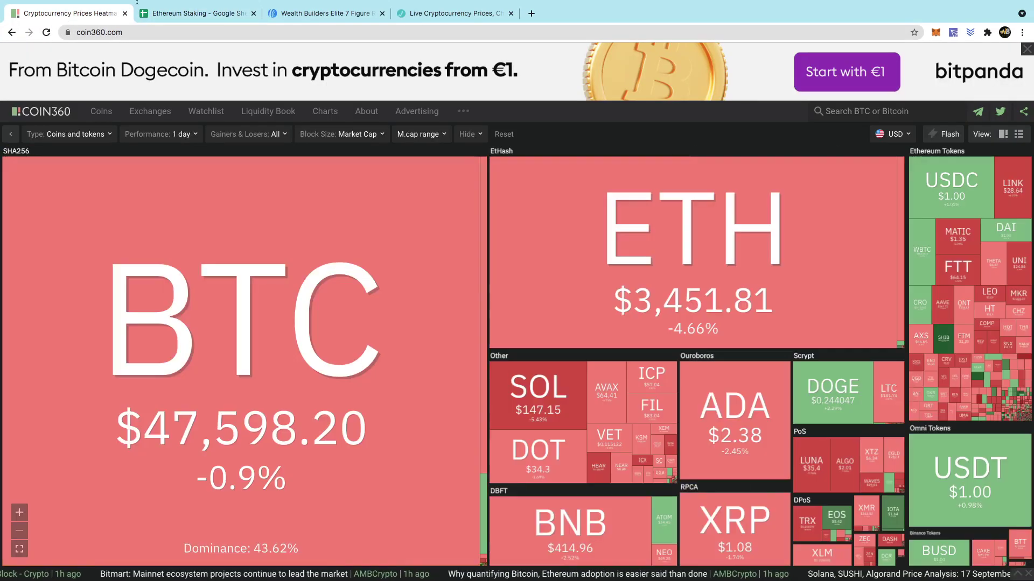
Set the BTC Price in the Ethereum Staking spreadsheet's input block to 47,598.
left_click(181, 11)
left_click(207, 168)
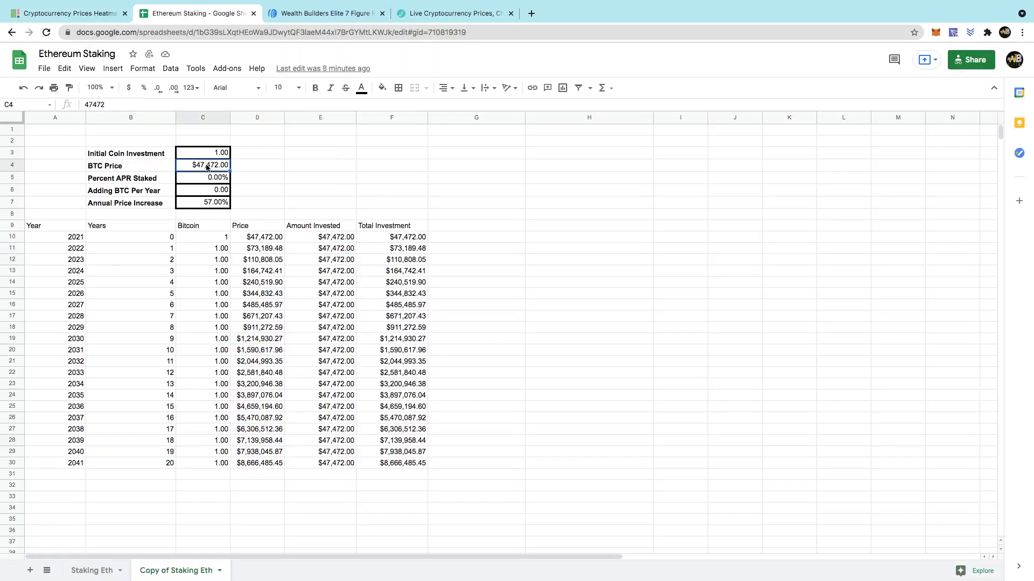
key("BackSpace")
type("47")
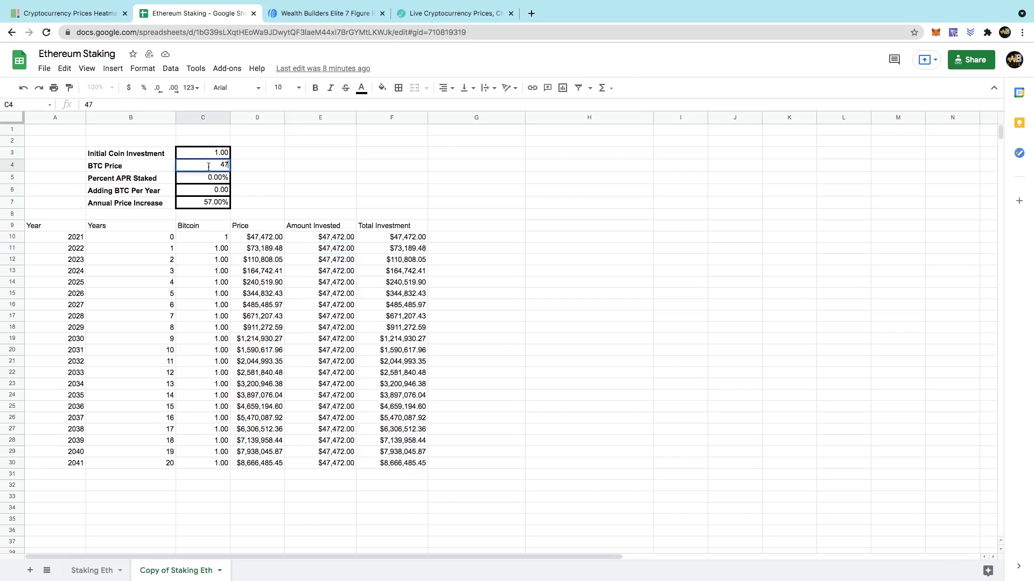
type(",598")
left_click(189, 176, "shift")
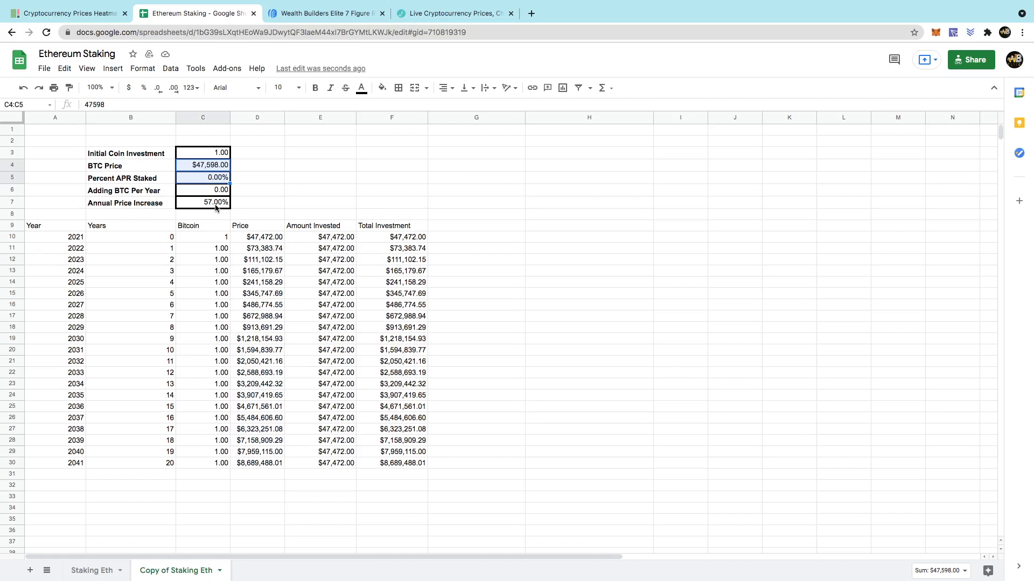
Set the 2021 Price and Amount Invested to 47,598 and select the projected 2026 price.
left_click(265, 238)
type("47,5")
type("98")
left_click(346, 242)
type("47598")
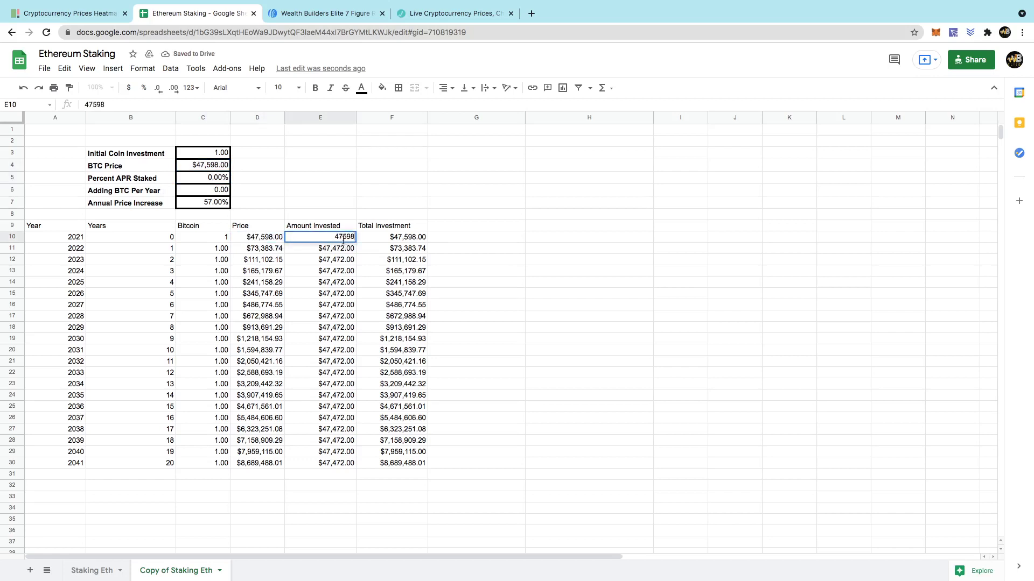
left_click(335, 251)
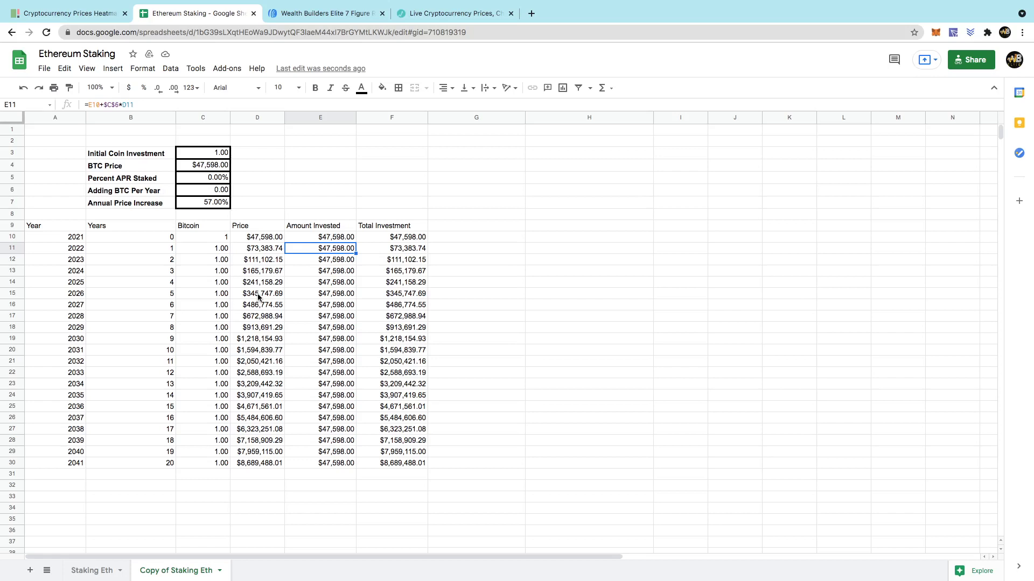
left_click(258, 297)
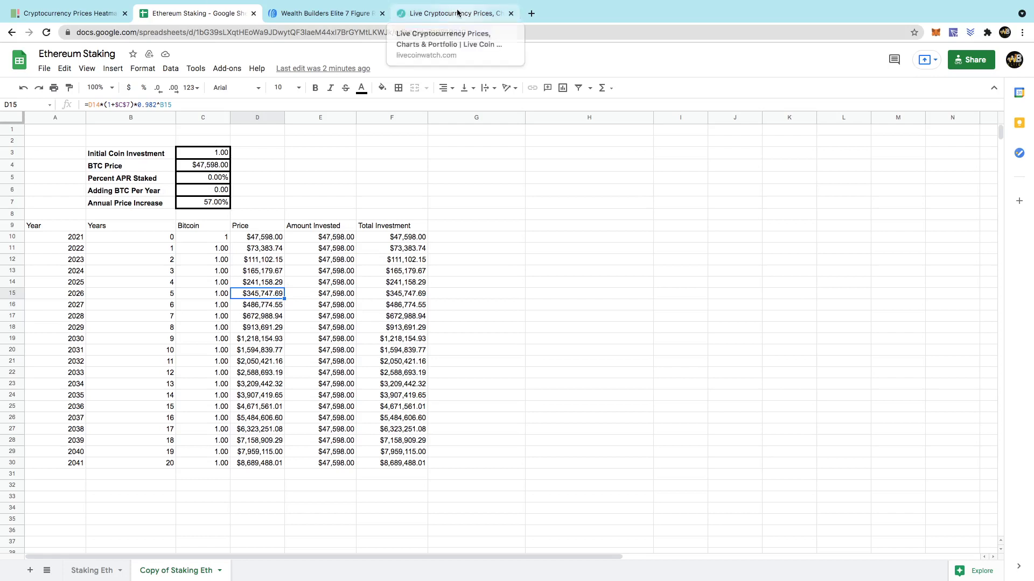
Open the news.bitcoin.com article on Plan B's stock-to-flow Bitcoin price model in a new tab and read its introduction.
left_click(531, 13)
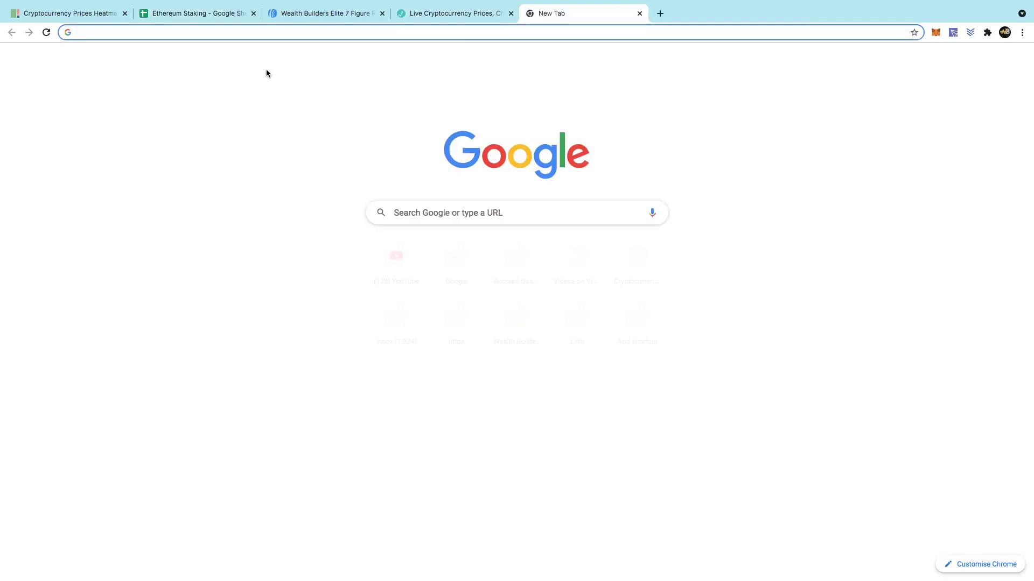
type("STO")
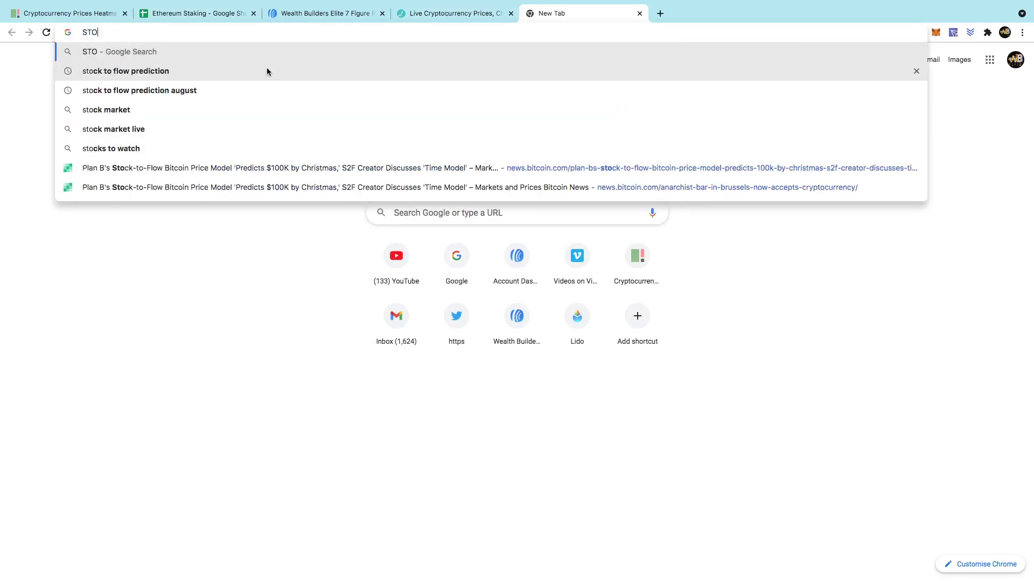
left_click(270, 168)
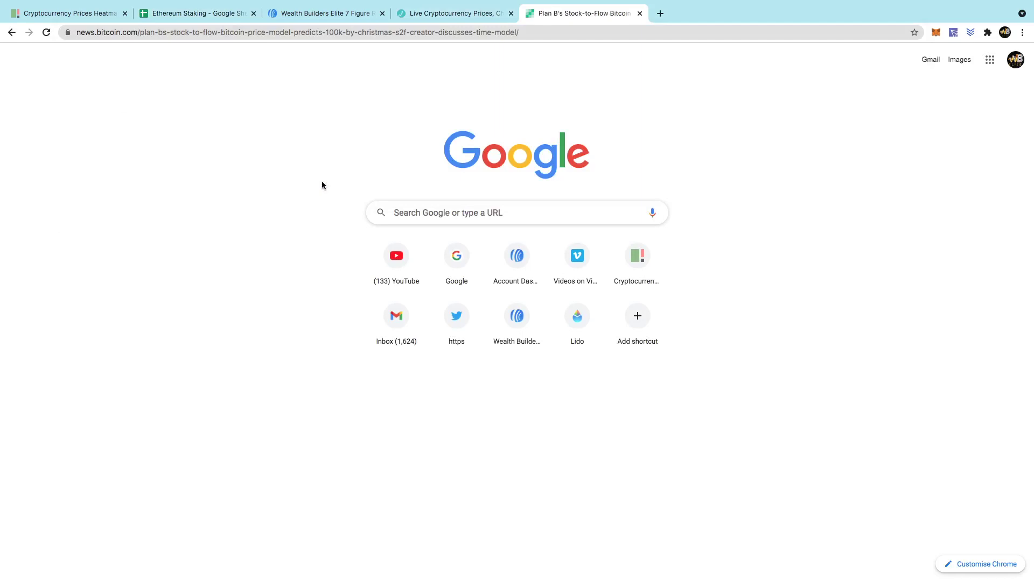
scroll(352, 456, "down", 7)
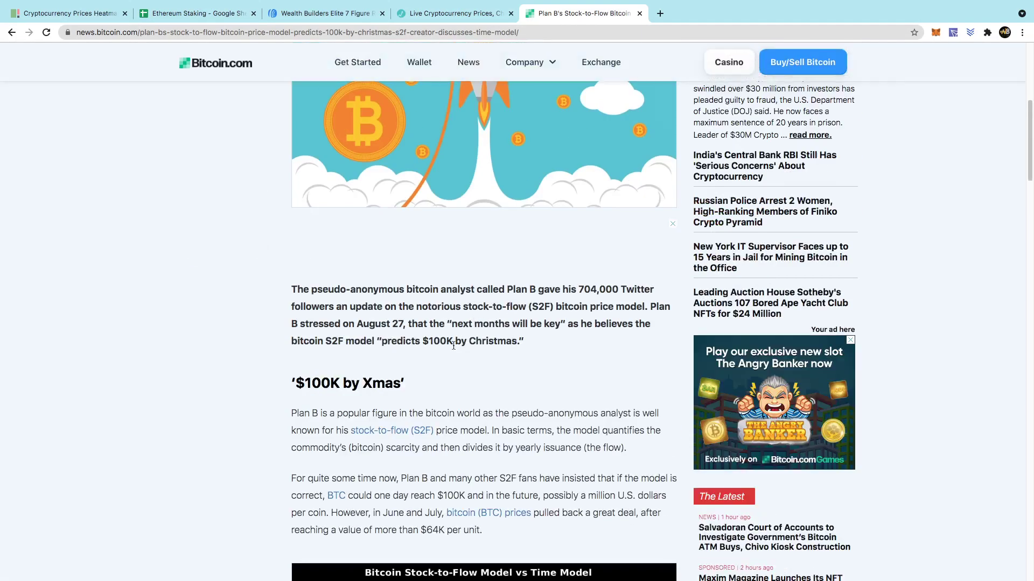
Follow the article's stock-to-flow (S2F) link and skim PlanB's "Modeling Bitcoin Value with Scarcity" on Medium.
left_click(384, 430)
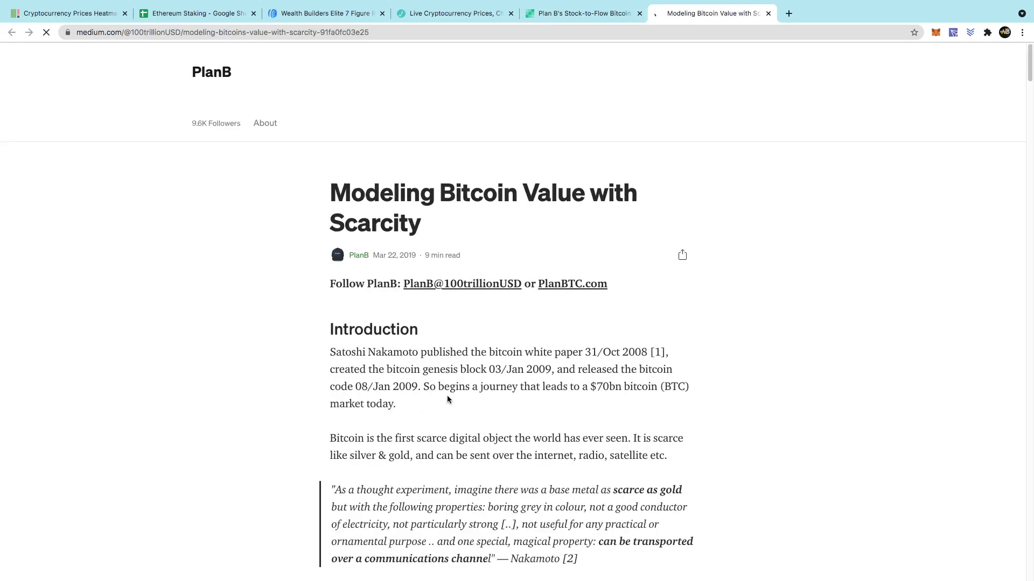
scroll(447, 399, "down", 20)
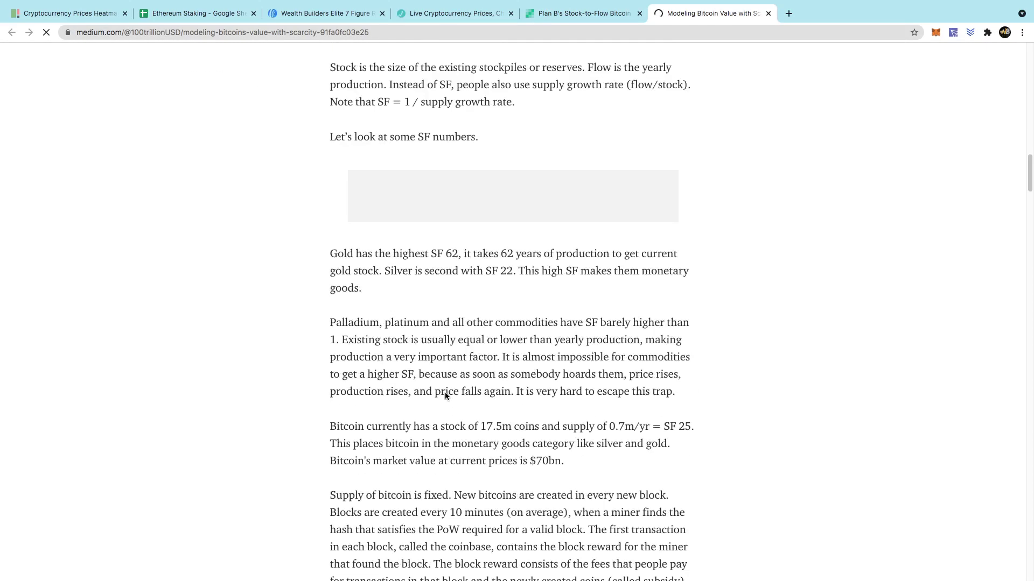
scroll(444, 392, "down", 10)
scroll(445, 390, "up", 16)
scroll(446, 390, "up", 20)
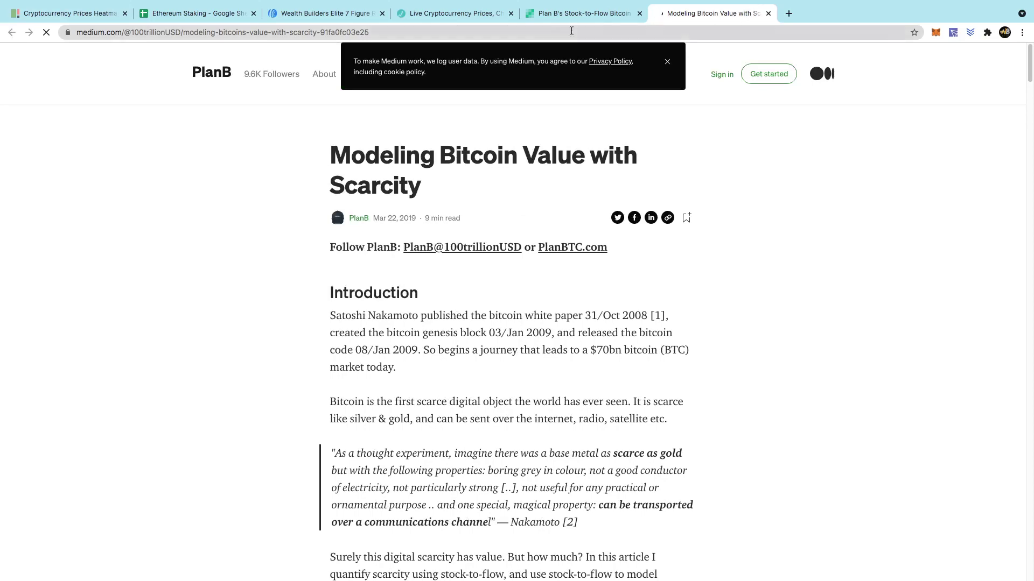
Search Google for "stock to flow prediction", open the Bitcoin Stock to Flow Model live chart and inspect the end of its curve.
left_click(371, 32)
type("GOO")
left_click(251, 62)
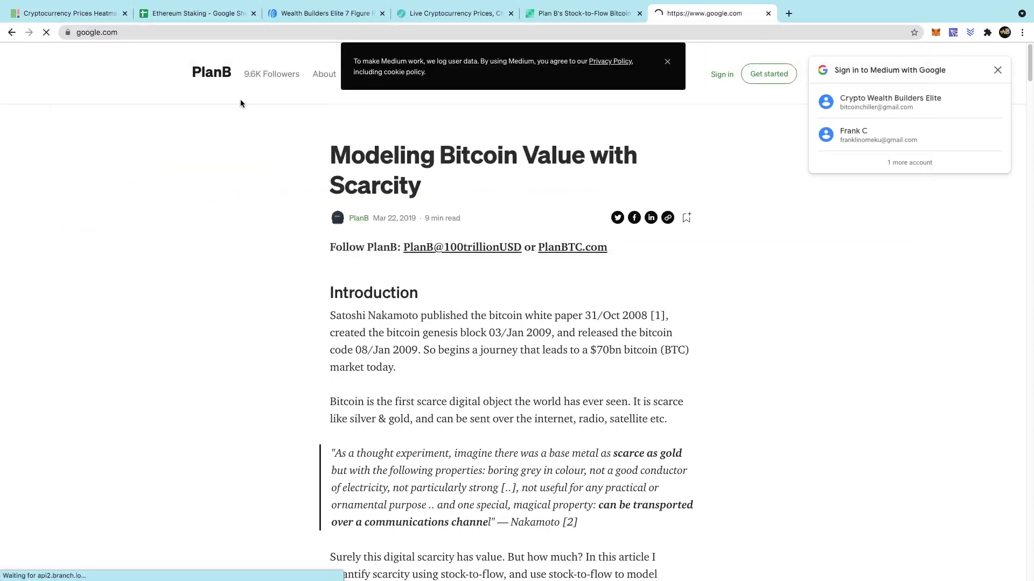
type("S")
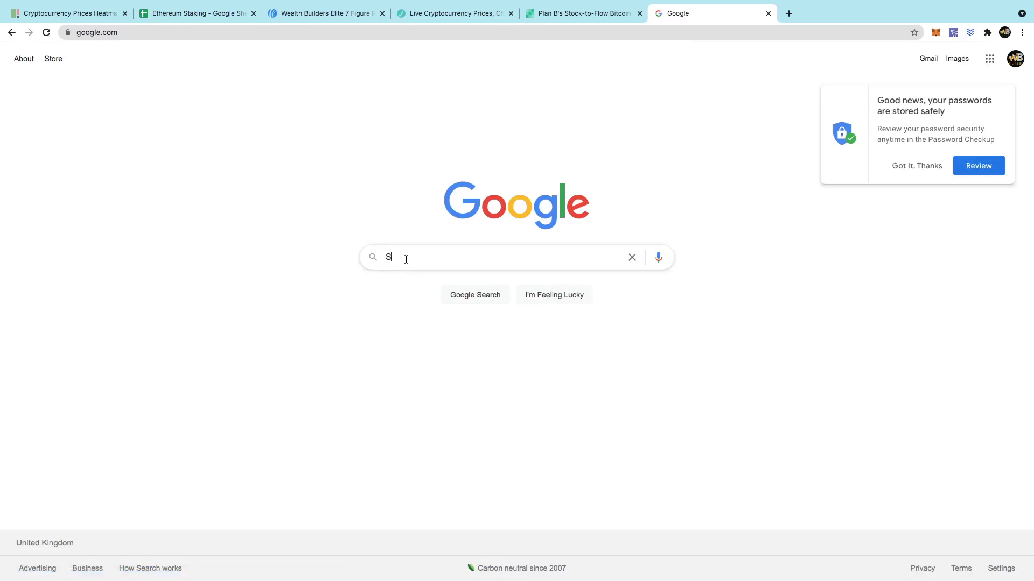
type("TA")
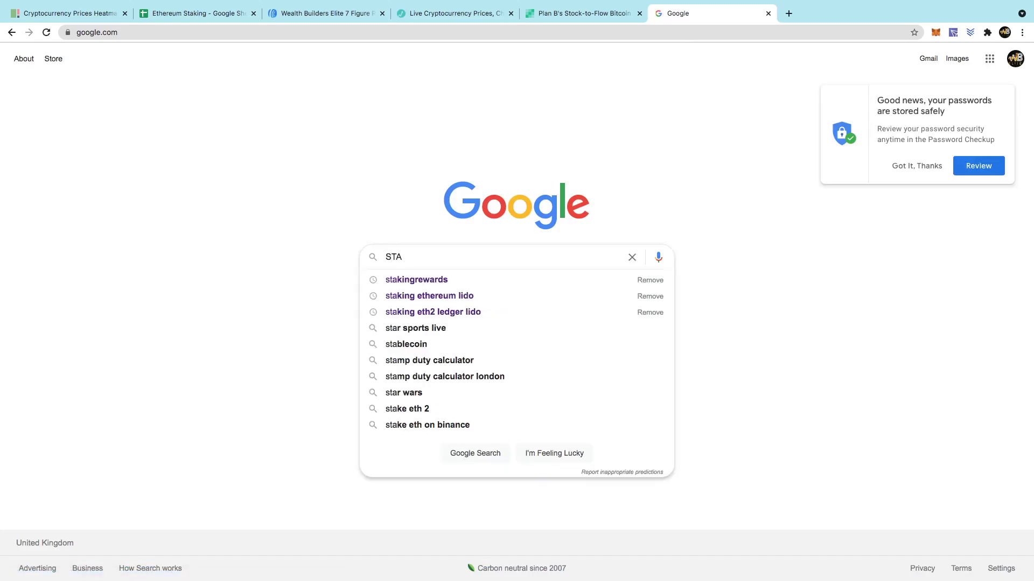
key("BackSpace")
key("BackSpace")
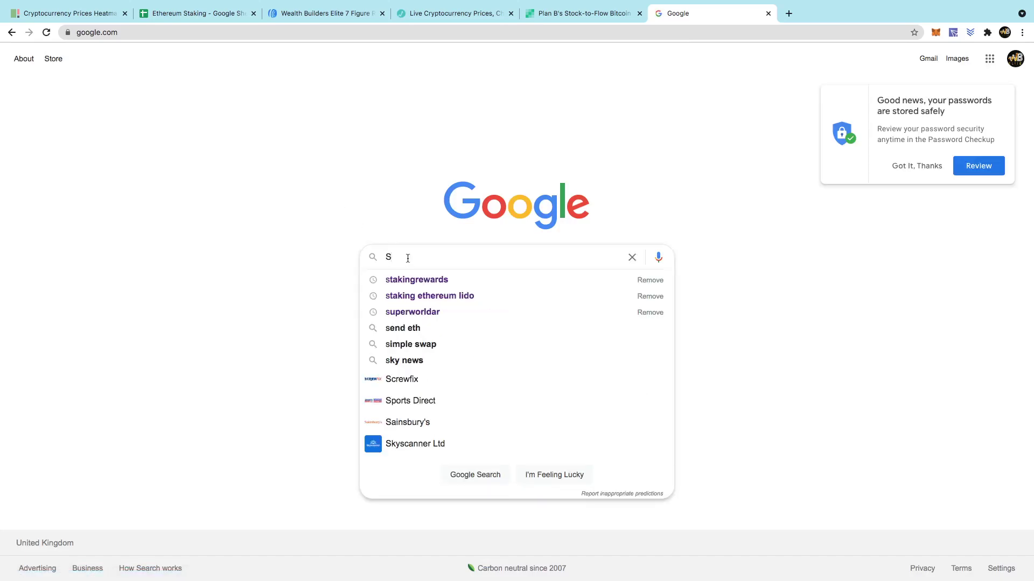
type("tock to flow prediction")
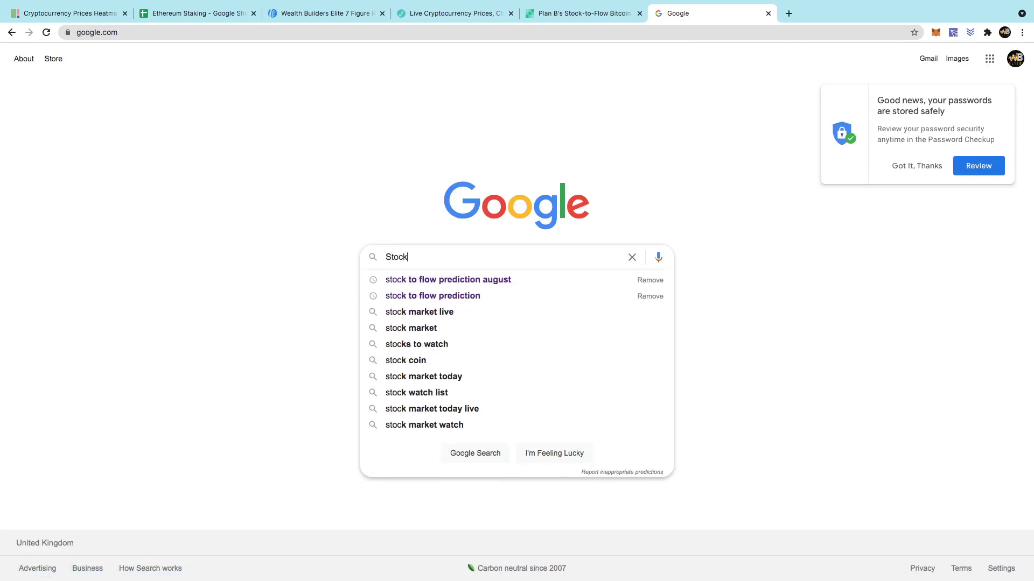
left_click(457, 297)
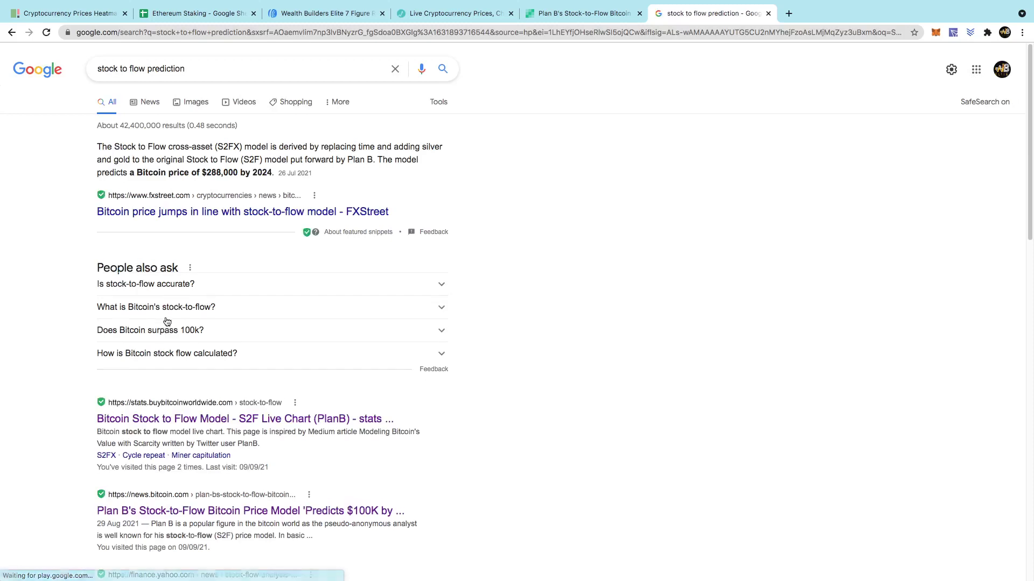
left_click(265, 421)
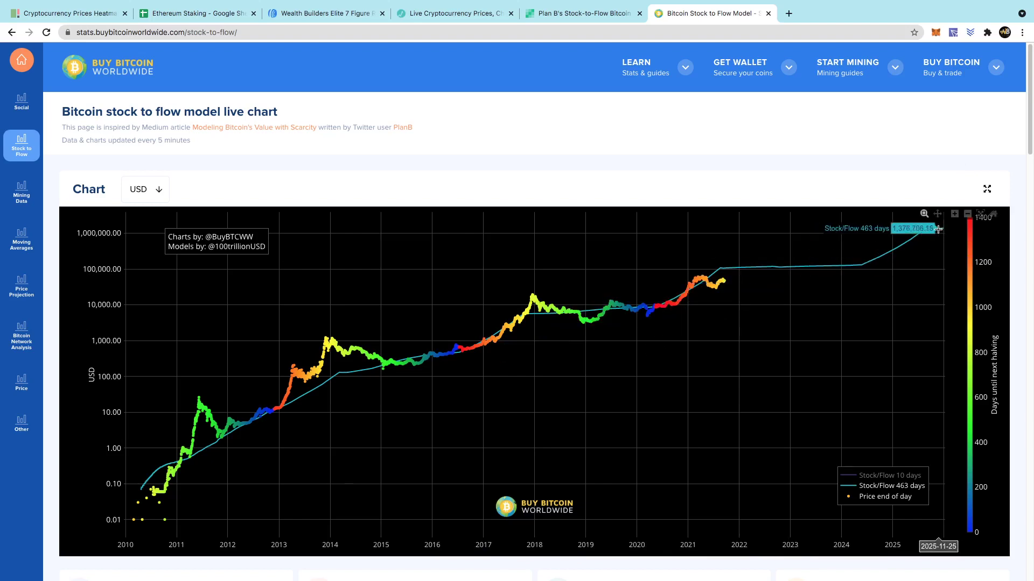
mouse_move(944, 229)
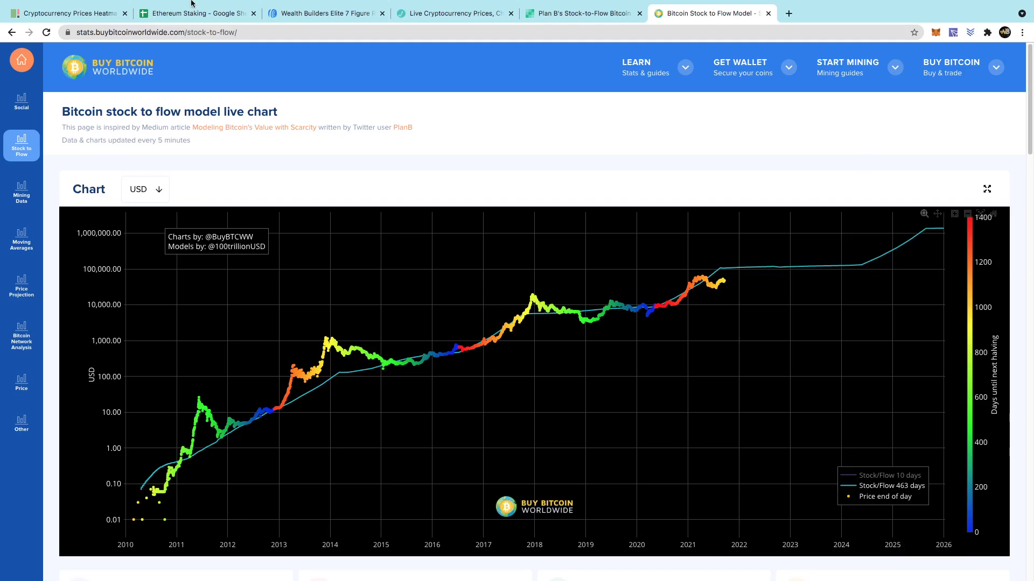
Compare the sheet's projected yearly Bitcoin prices with the Plan B article and the stock-to-flow live chart.
left_click(186, 38)
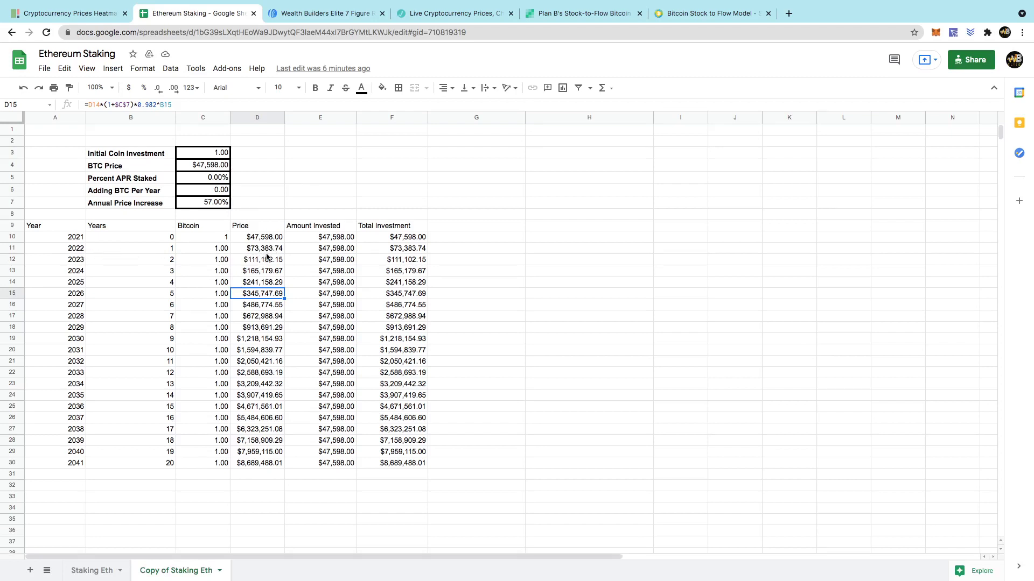
left_click(575, 14)
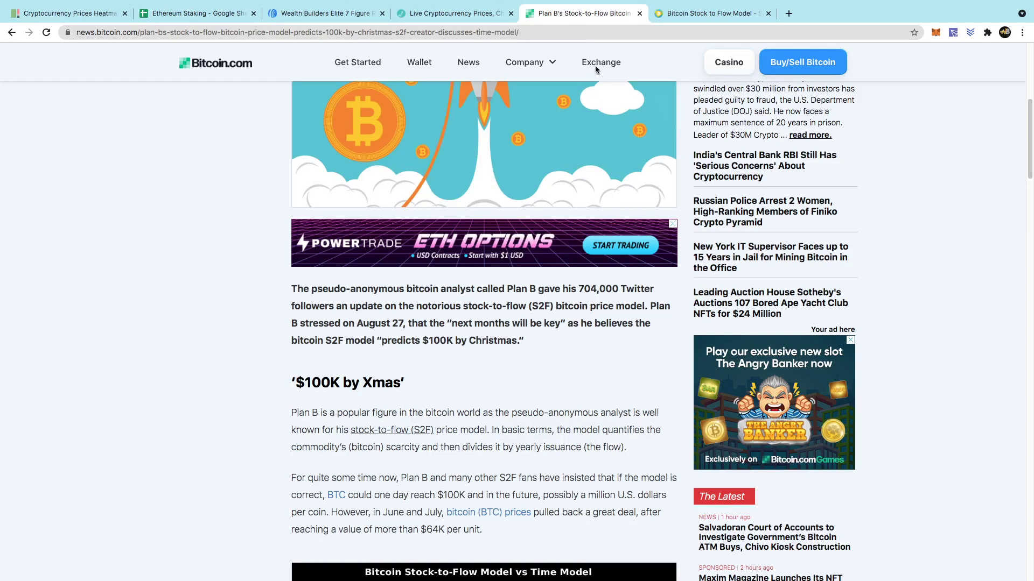
left_click(730, 17)
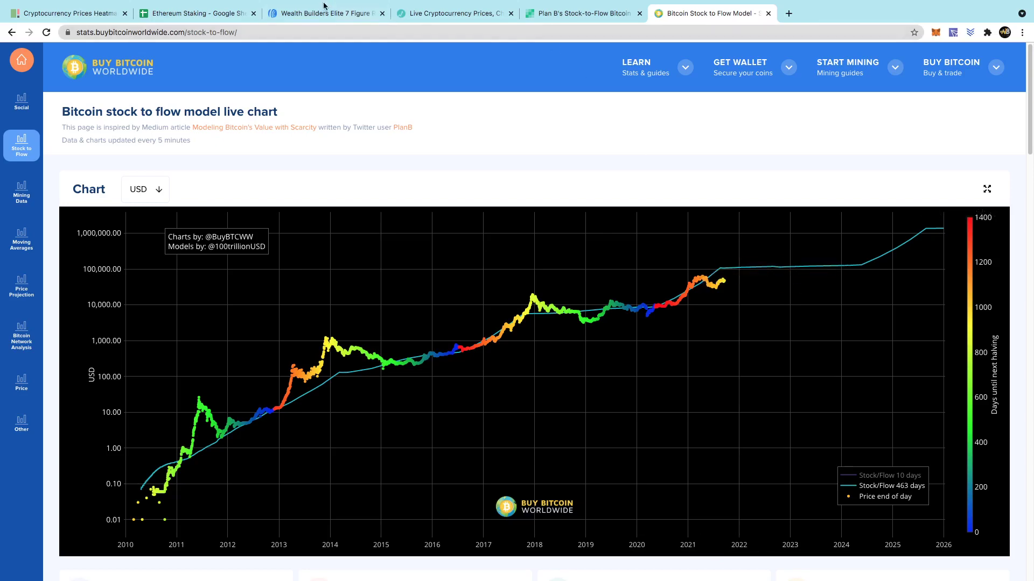
left_click(187, 15)
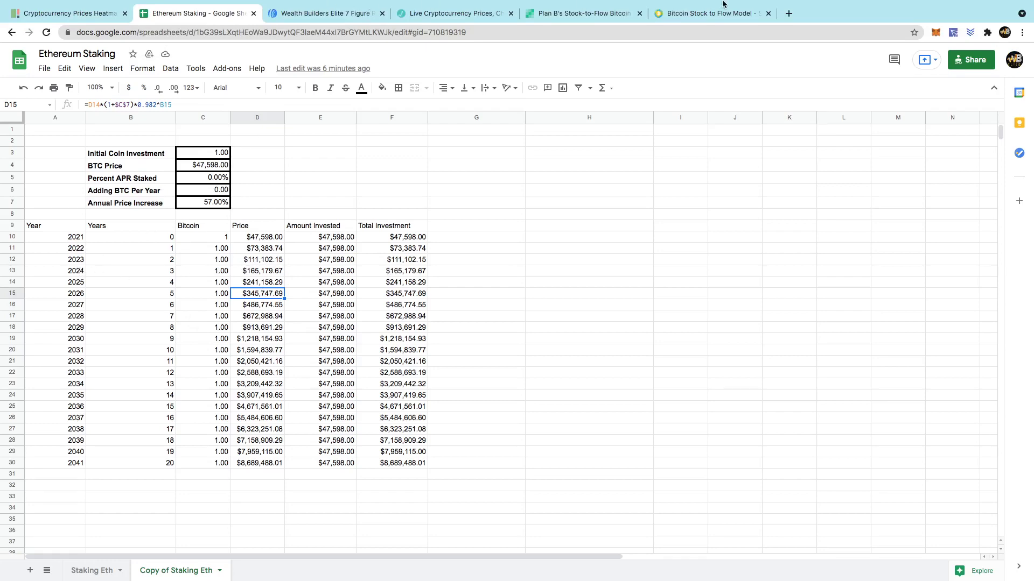
Check the stock-to-flow live chart's model price for 2023 and the end of its curve near 2026 against the sheet's projected Bitcoin prices.
left_click(699, 12)
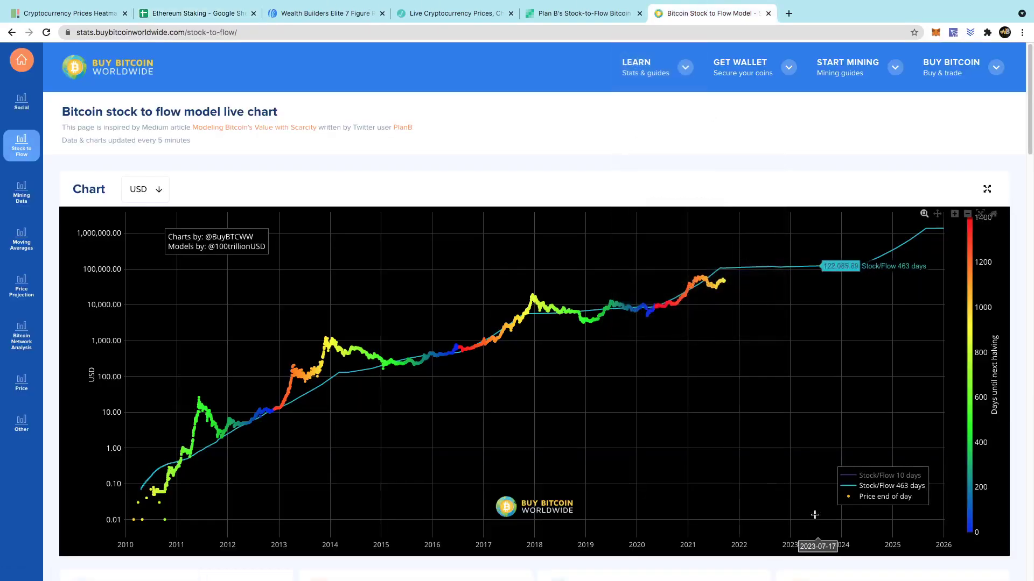
mouse_move(779, 243)
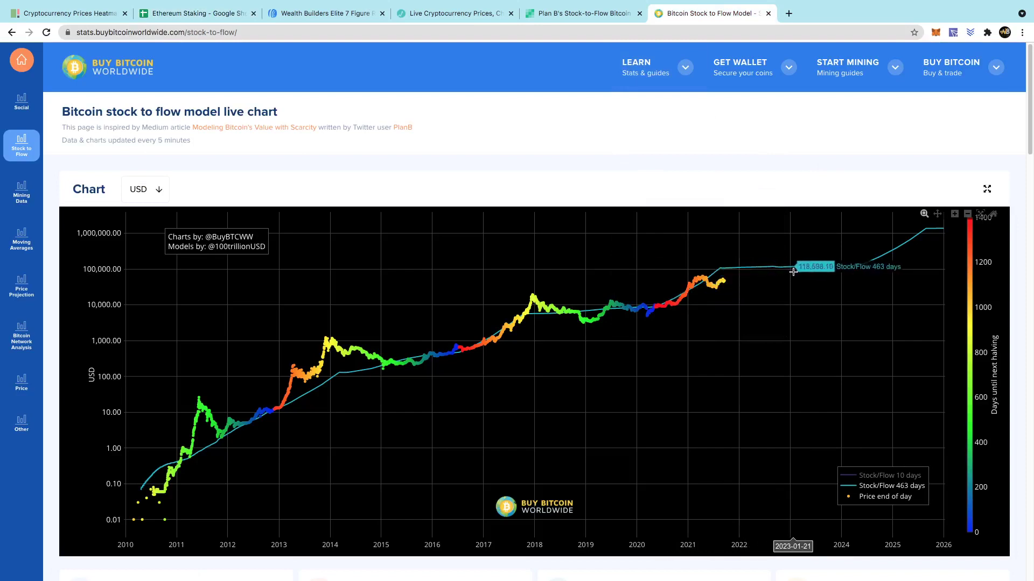
mouse_move(781, 548)
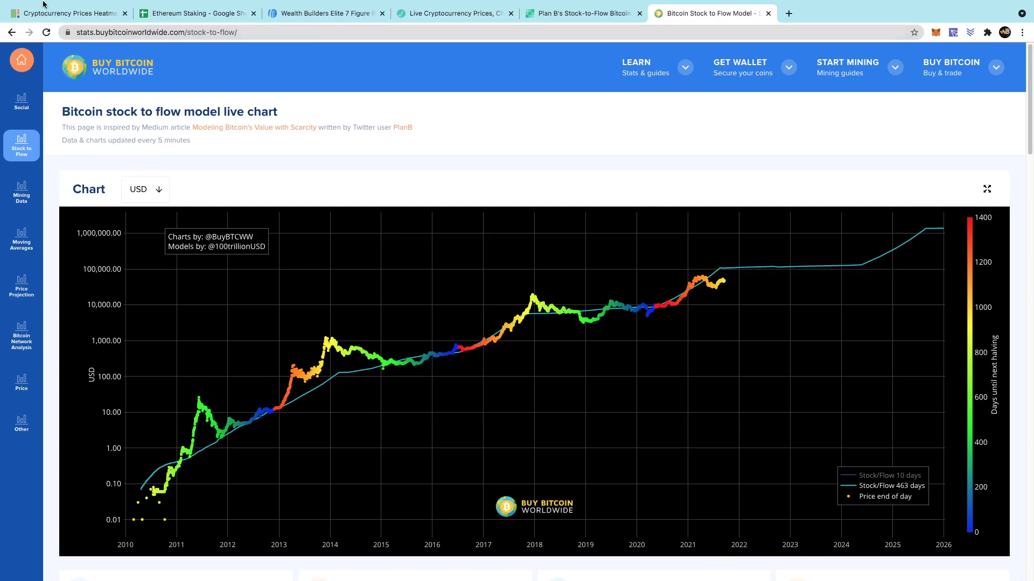
left_click(178, 14)
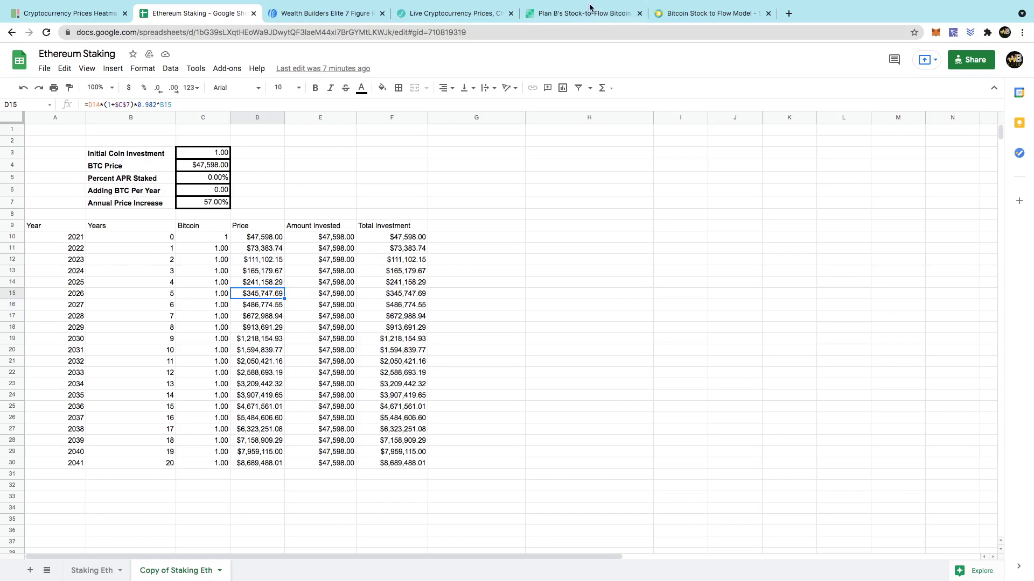
left_click(721, 13)
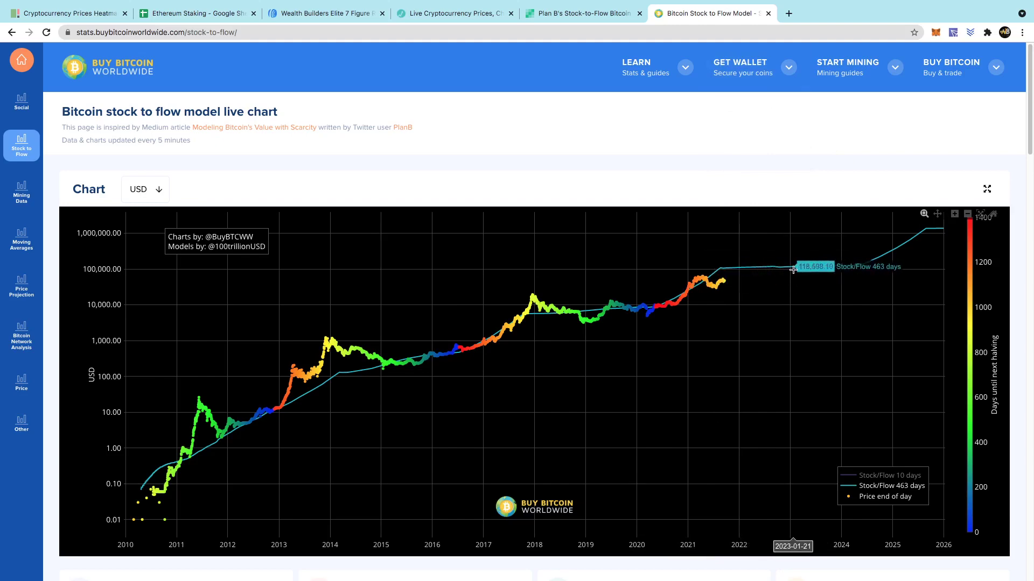
left_click(204, 16)
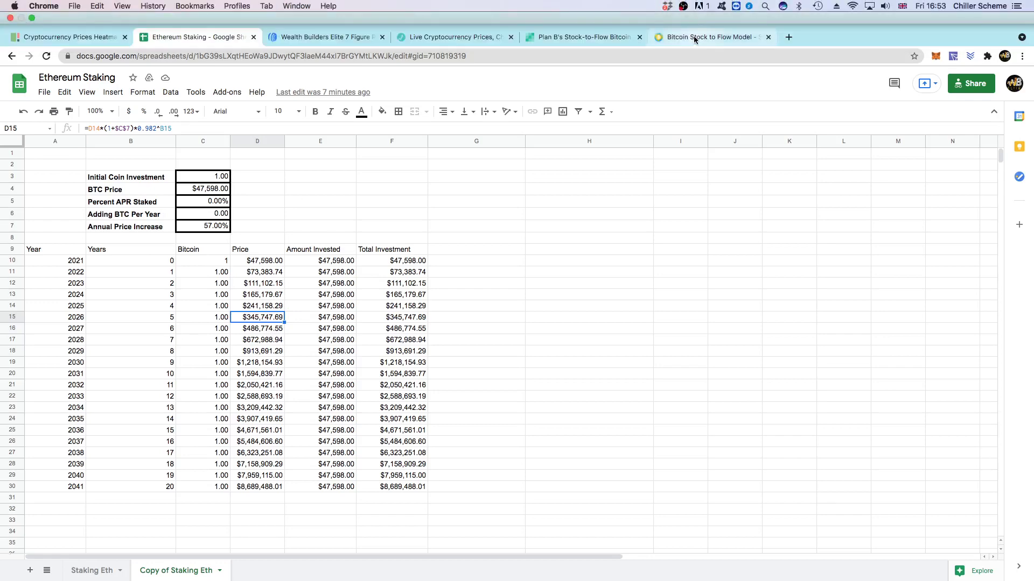
left_click(693, 37)
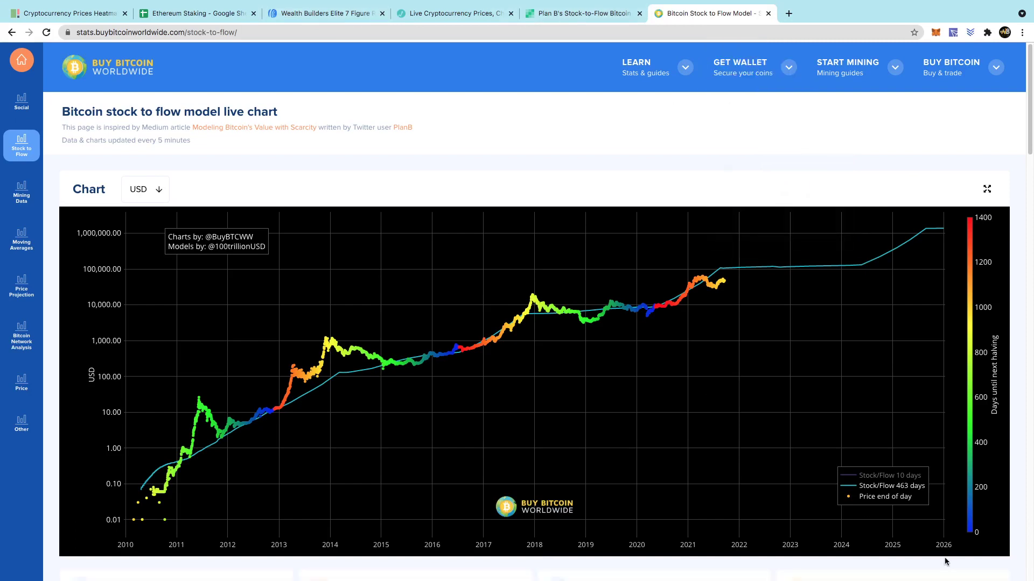
mouse_move(940, 226)
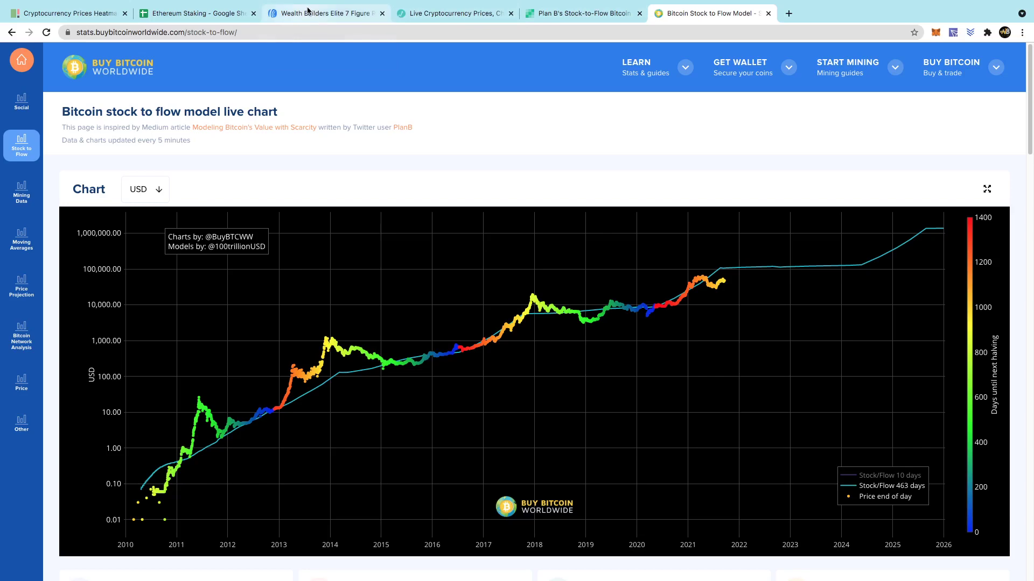
Look through the Wealth Builders Elite 7 Figure Rolodex page, including its Crypto For Beginners training and recommended business and crypto yield services.
left_click(308, 12)
scroll(685, 323, "down", 5)
scroll(681, 295, "down", 5)
scroll(678, 299, "up", 15)
scroll(664, 304, "down", 2)
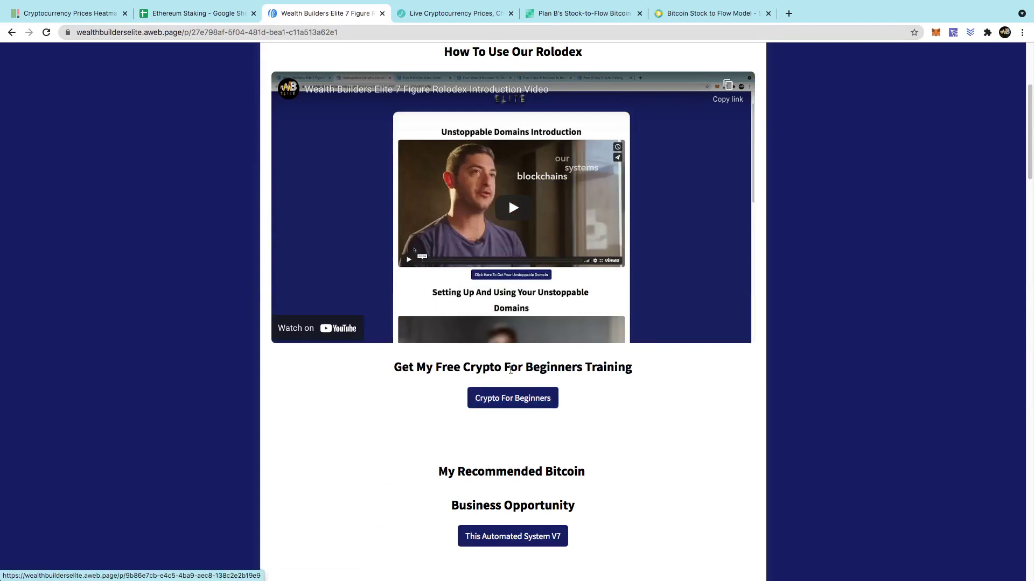
scroll(511, 370, "down", 6)
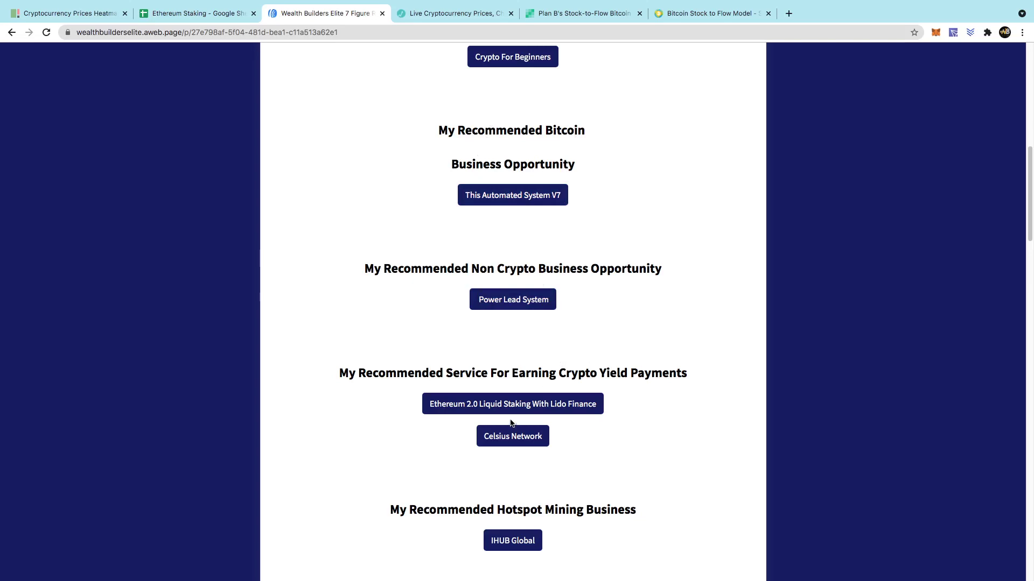
scroll(511, 399, "up", 10)
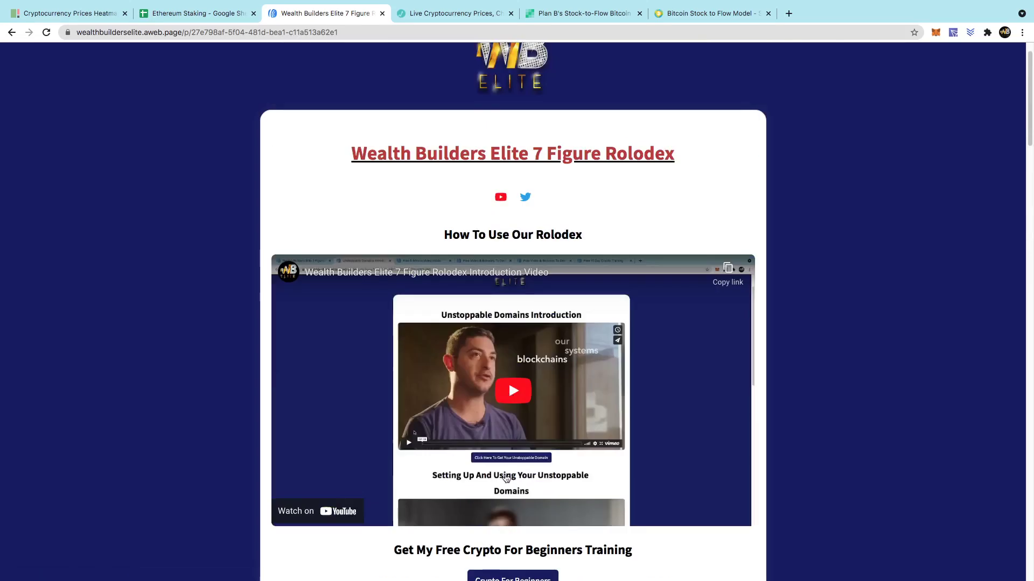
scroll(508, 380, "down", 4)
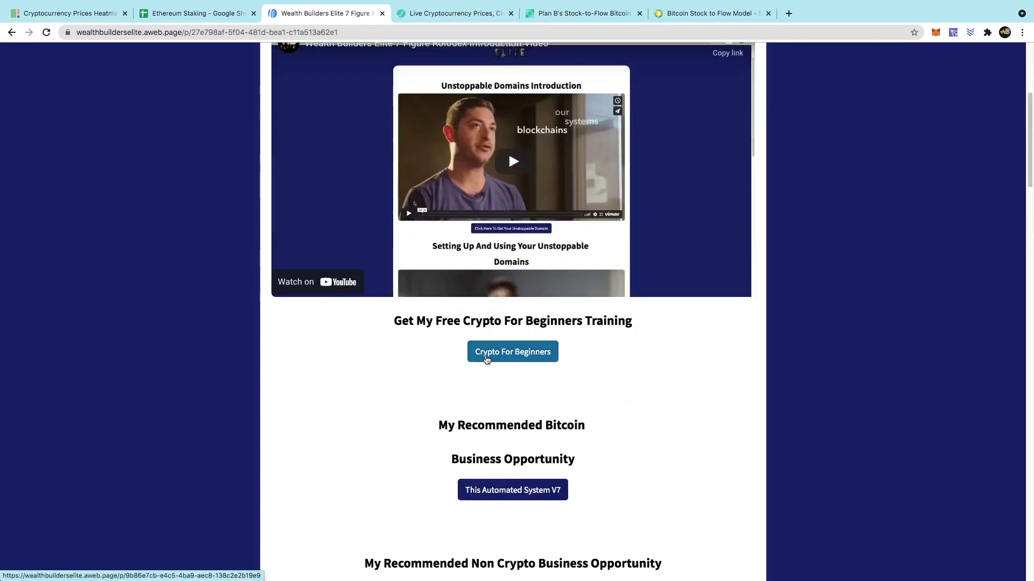
scroll(462, 210, "up", 5)
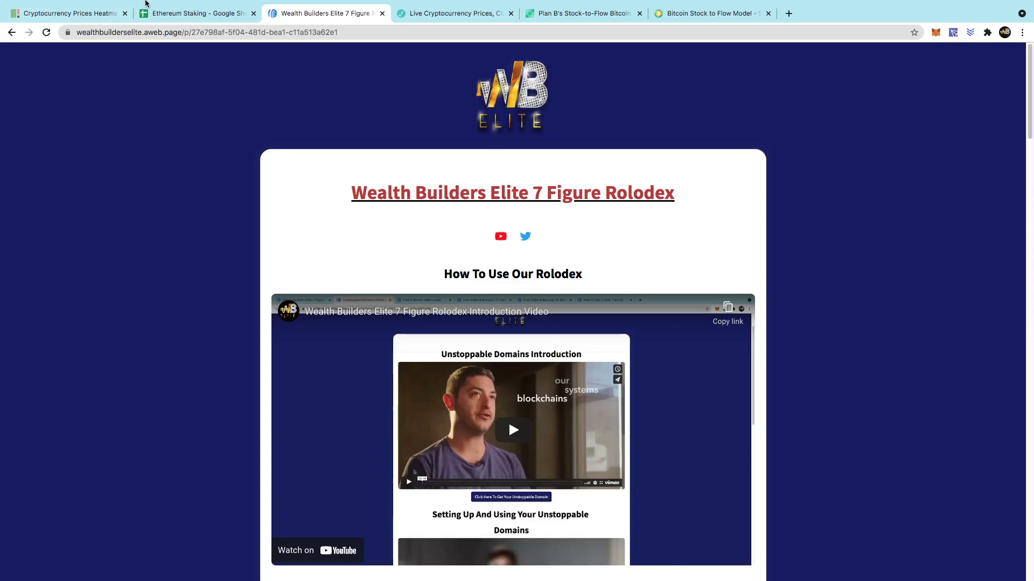
mouse_move(141, 3)
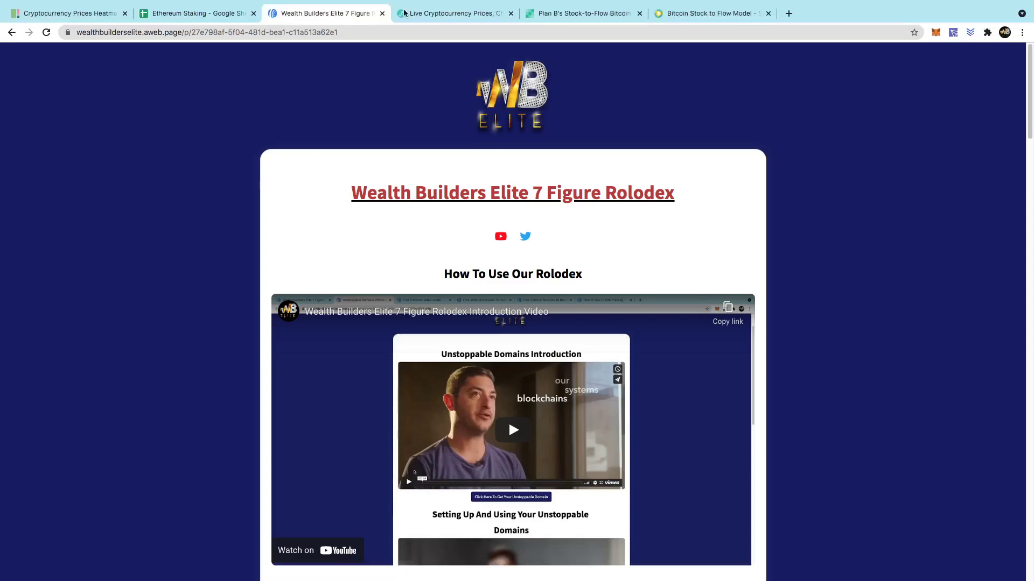